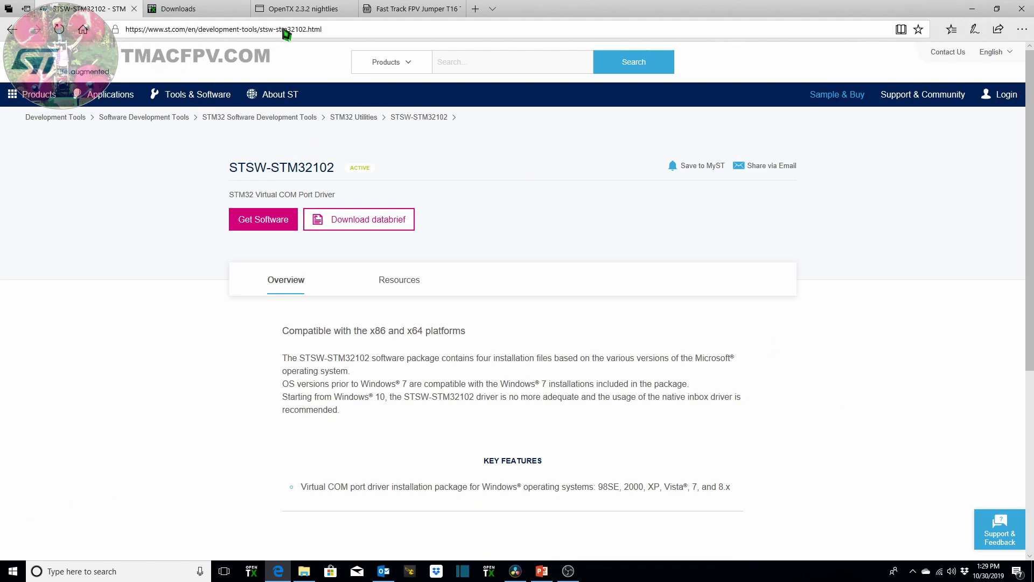
Step: Request the STM32 Virtual COM Port Driver (STSW-STM32102) download and accept its license agreement
{"action": "scroll", "coordinate": [600, 212], "scroll_direction": "down", "scroll_amount": 4}
{"action": "scroll", "coordinate": [607, 244], "scroll_direction": "down", "scroll_amount": 1}
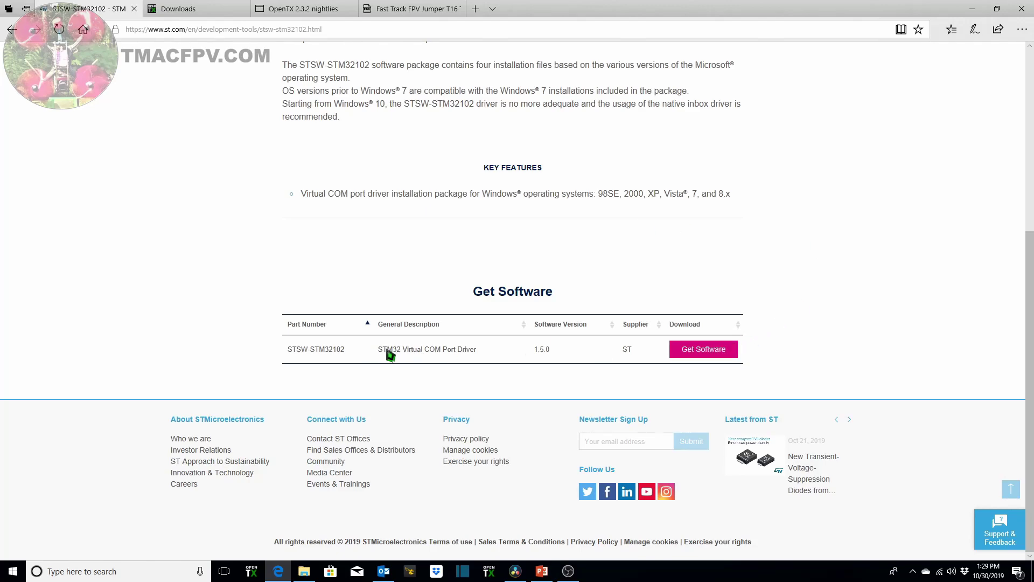
{"action": "left_click", "coordinate": [696, 355]}
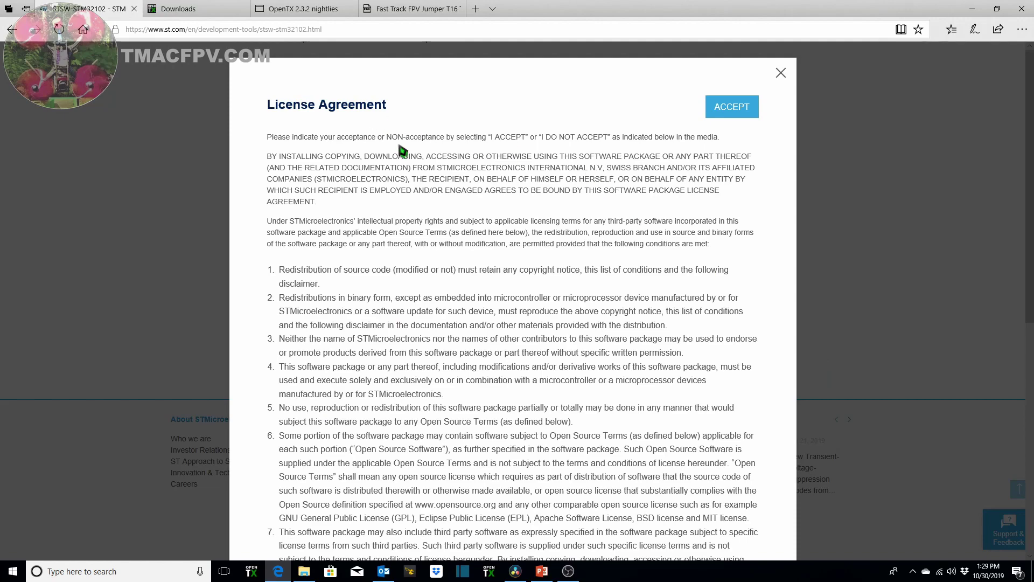
{"action": "scroll", "coordinate": [433, 269], "scroll_direction": "down", "scroll_amount": 7}
{"action": "scroll", "coordinate": [452, 342], "scroll_direction": "up", "scroll_amount": 7}
{"action": "left_click", "coordinate": [720, 110]}
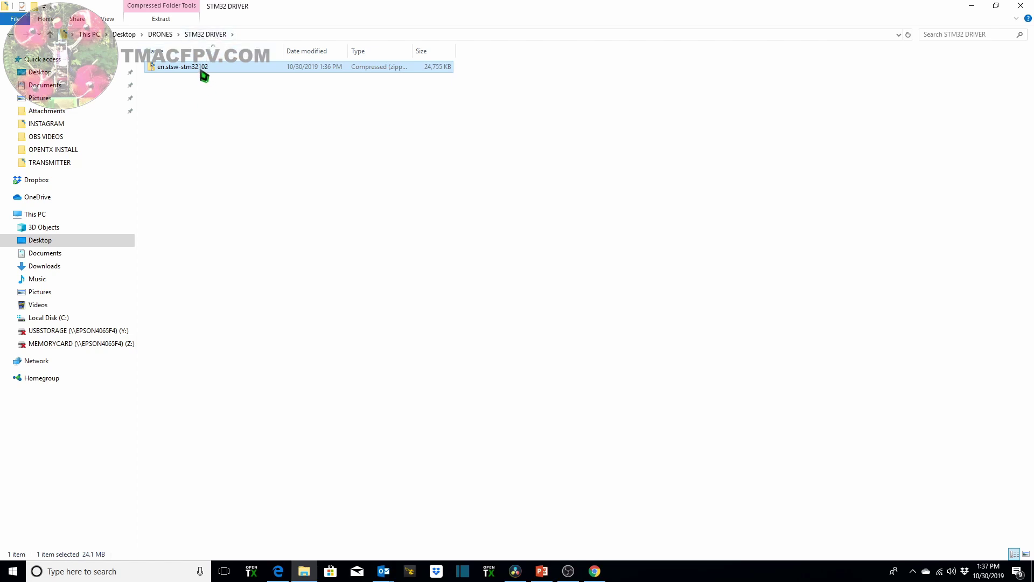
Step: Extract the en.stsw-stm32102 archive to its default folder and start installing the driver with VCP_V1.5.0_Setup_W8_x64_64bits
{"action": "right_click", "coordinate": [203, 75]}
{"action": "left_click", "coordinate": [230, 106]}
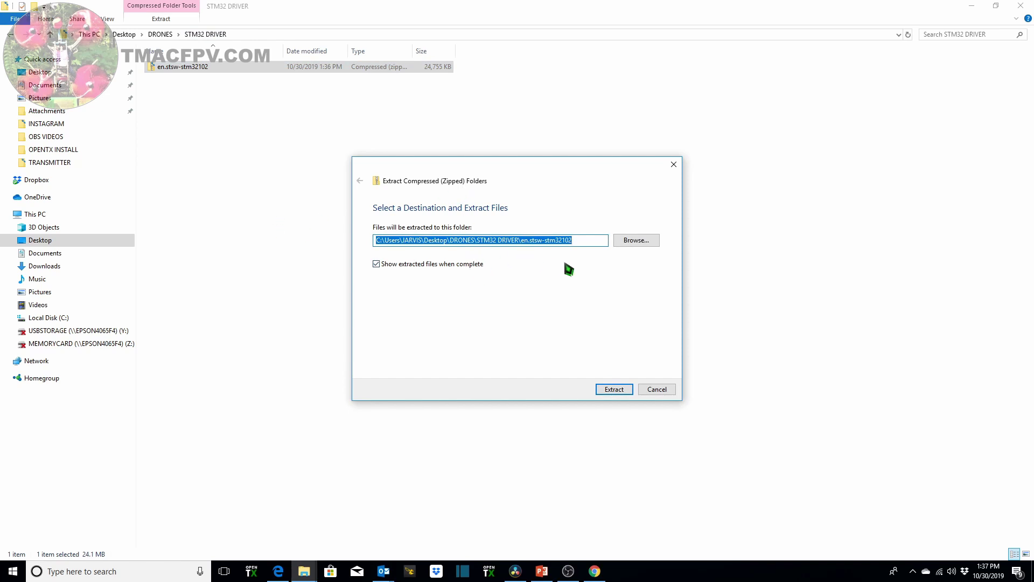
{"action": "left_click", "coordinate": [613, 390]}
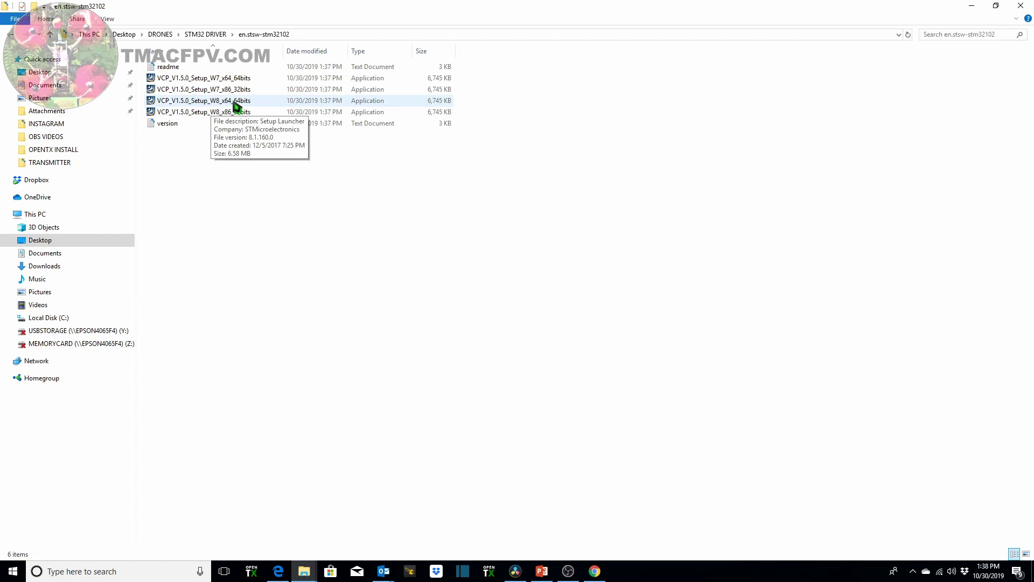
{"action": "double_click", "coordinate": [235, 102]}
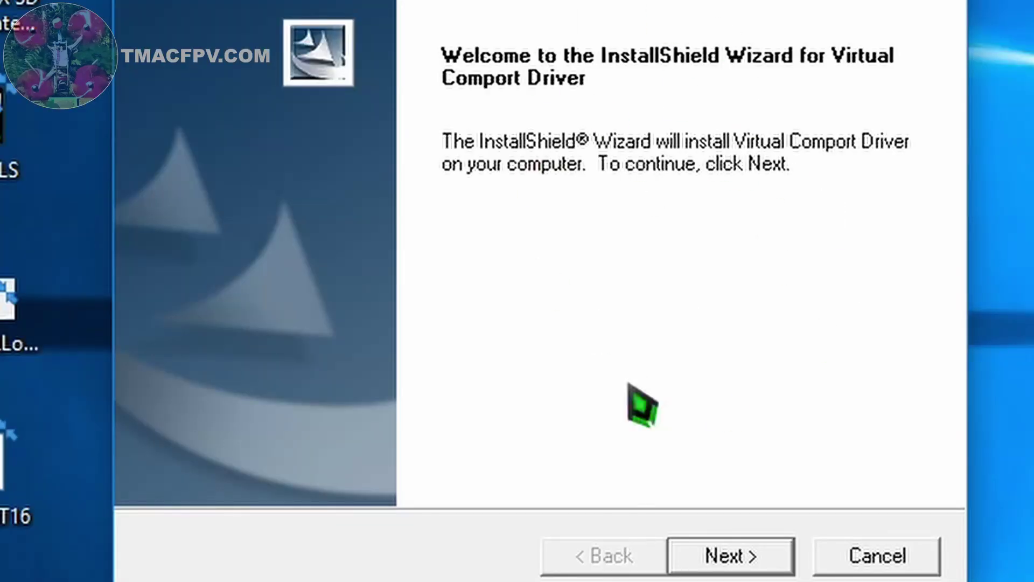
{"action": "left_click", "coordinate": [716, 554]}
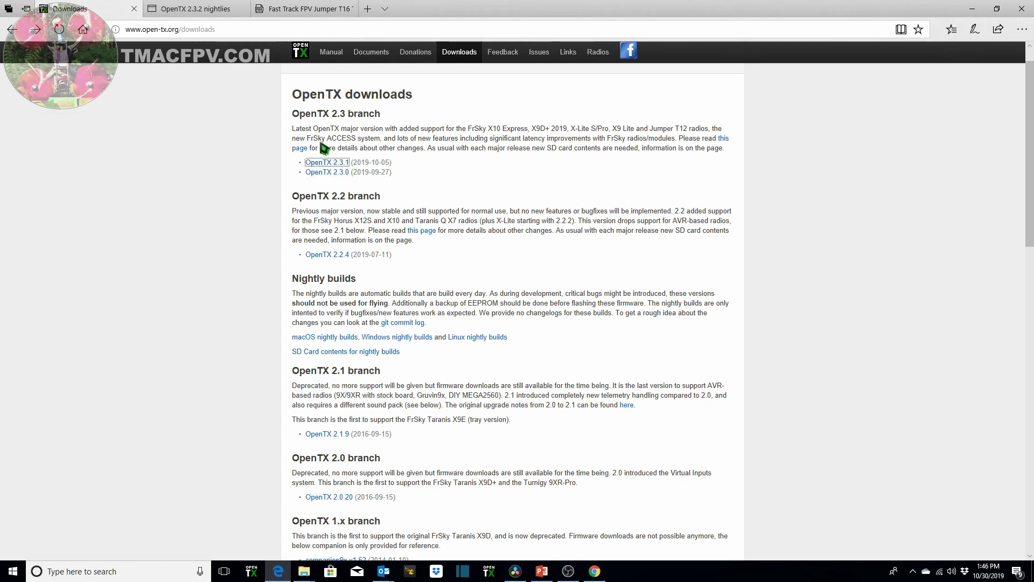
Step: Open the OpenTX 2.3.1 release page and review its notes and download links
{"action": "left_click", "coordinate": [336, 163]}
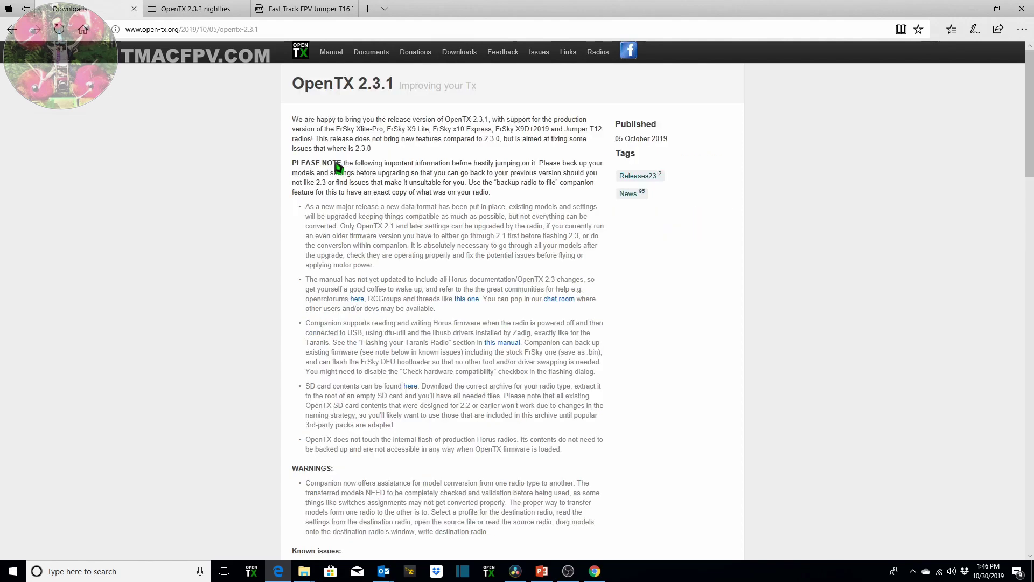
{"action": "scroll", "coordinate": [362, 212], "scroll_direction": "down", "scroll_amount": 15}
{"action": "scroll", "coordinate": [369, 216], "scroll_direction": "down", "scroll_amount": 12}
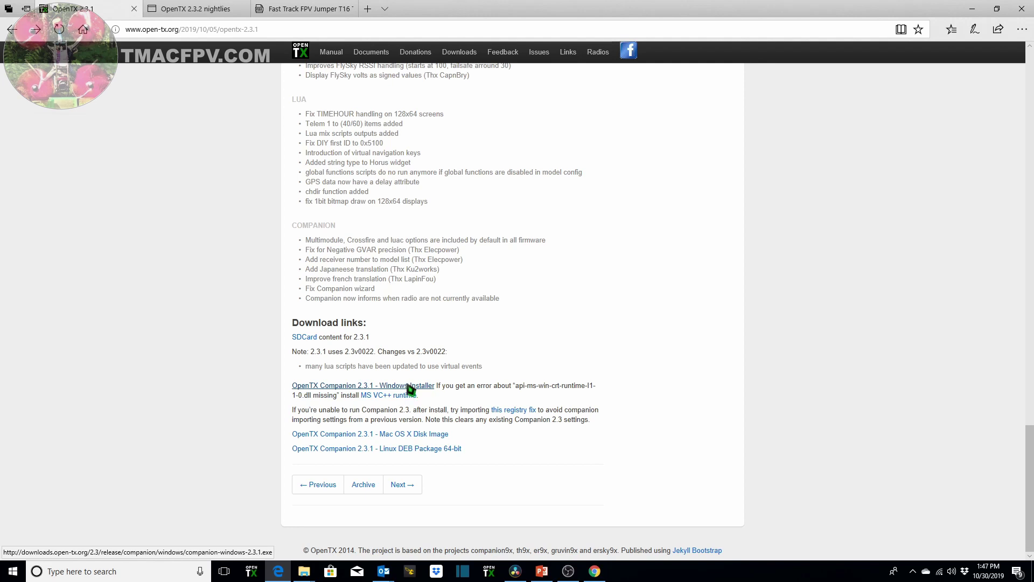
{"action": "scroll", "coordinate": [402, 383], "scroll_direction": "up", "scroll_amount": 15}
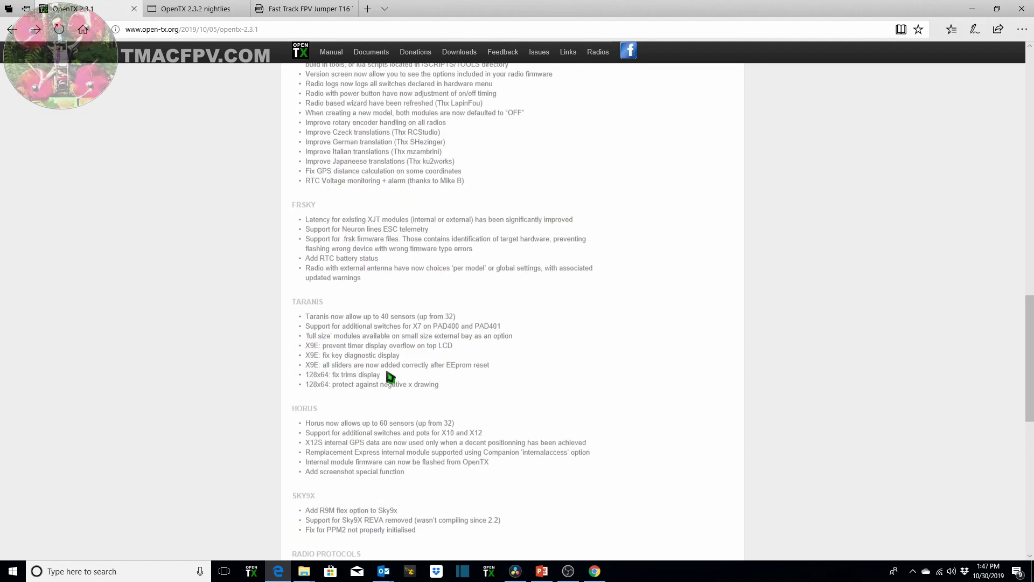
{"action": "scroll", "coordinate": [383, 369], "scroll_direction": "up", "scroll_amount": 3}
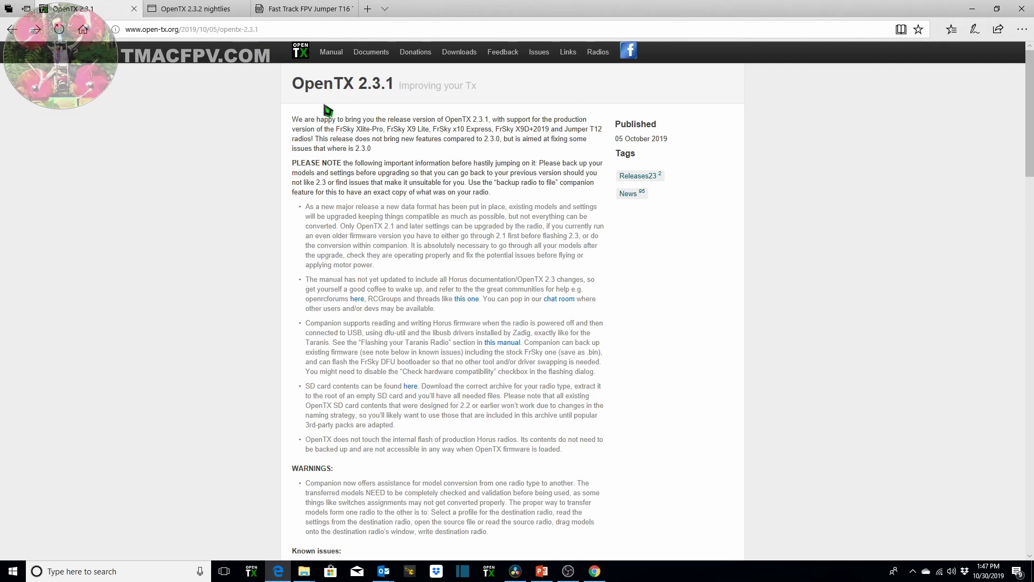
Step: From the OpenTX 2.3.2 nightlies page, download the Windows Companion installer companion-windows-2.3.2N30.exe and run it
{"action": "left_click", "coordinate": [203, 10]}
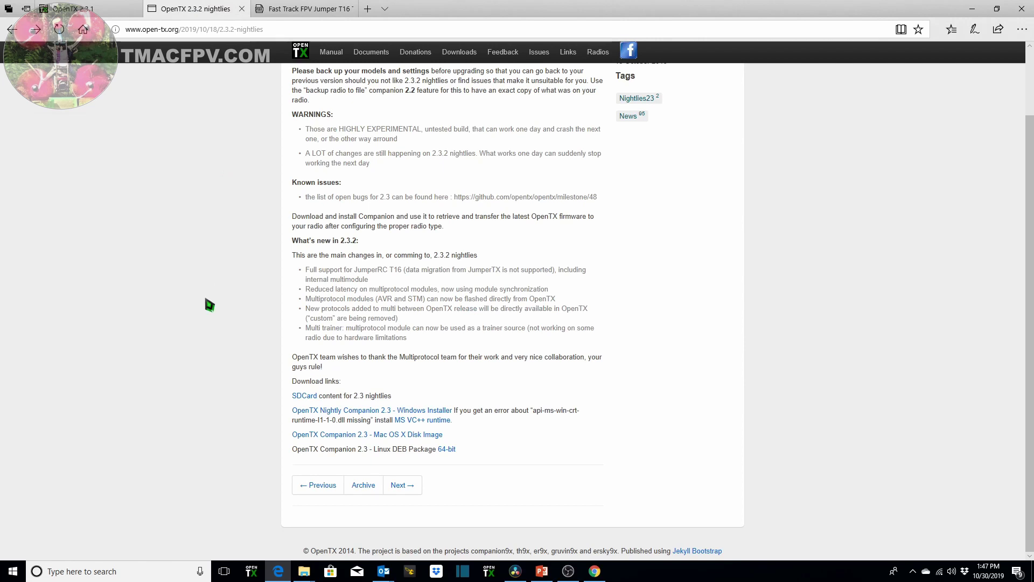
{"action": "scroll", "coordinate": [212, 284], "scroll_direction": "up", "scroll_amount": 1}
{"action": "scroll", "coordinate": [242, 334], "scroll_direction": "down", "scroll_amount": 1}
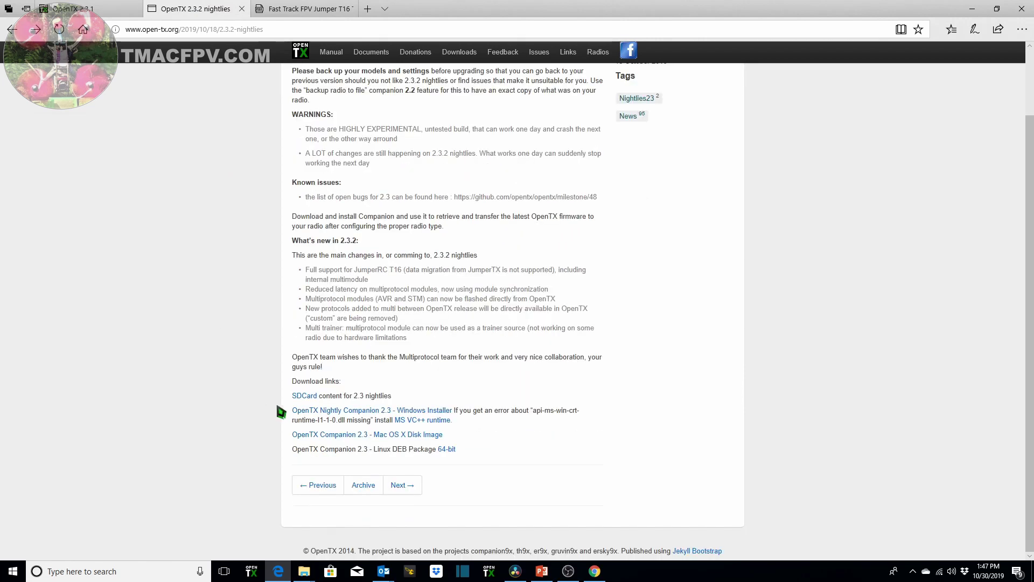
{"action": "left_click", "coordinate": [359, 414]}
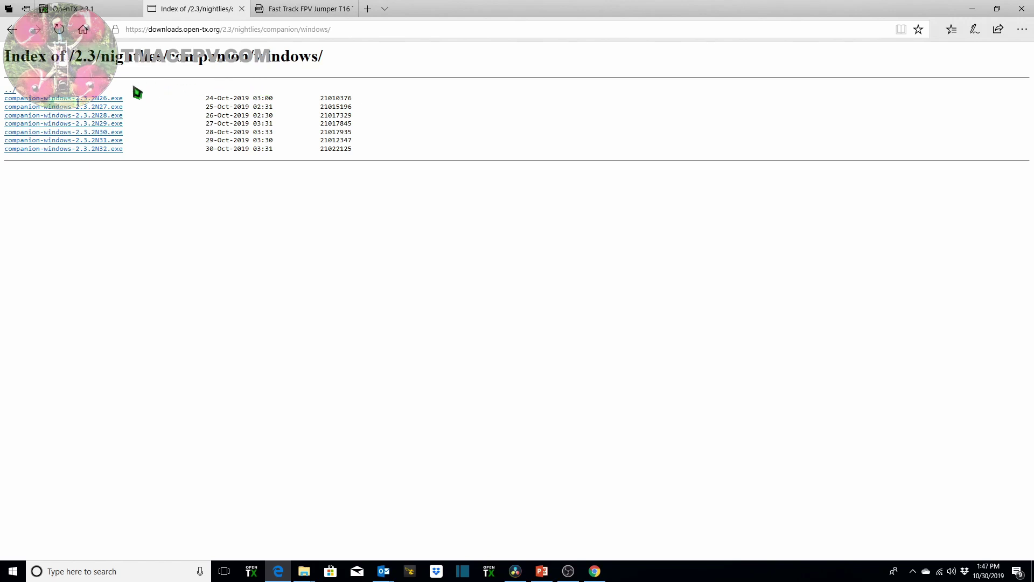
{"action": "left_click", "coordinate": [106, 134]}
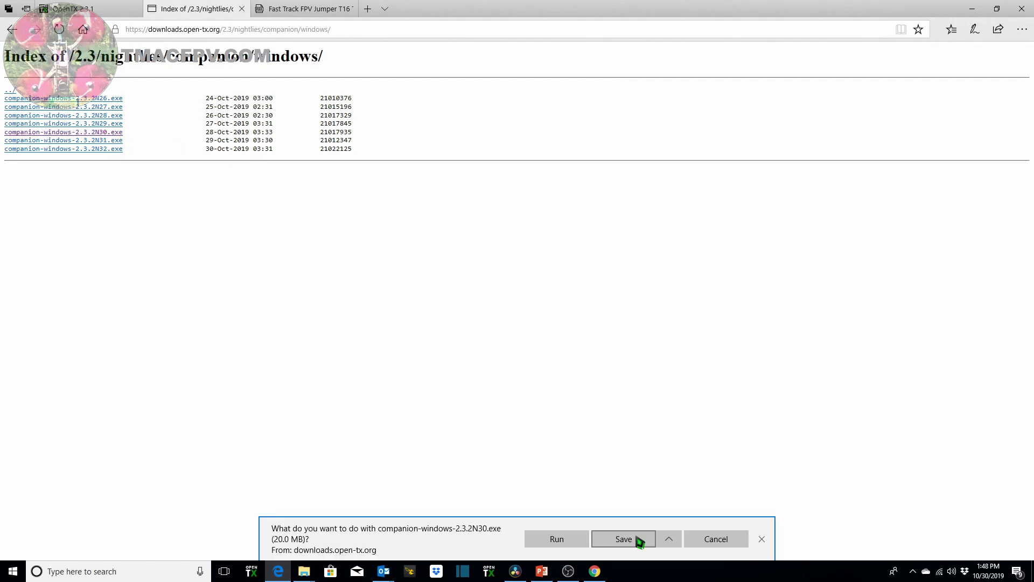
{"action": "left_click", "coordinate": [562, 545]}
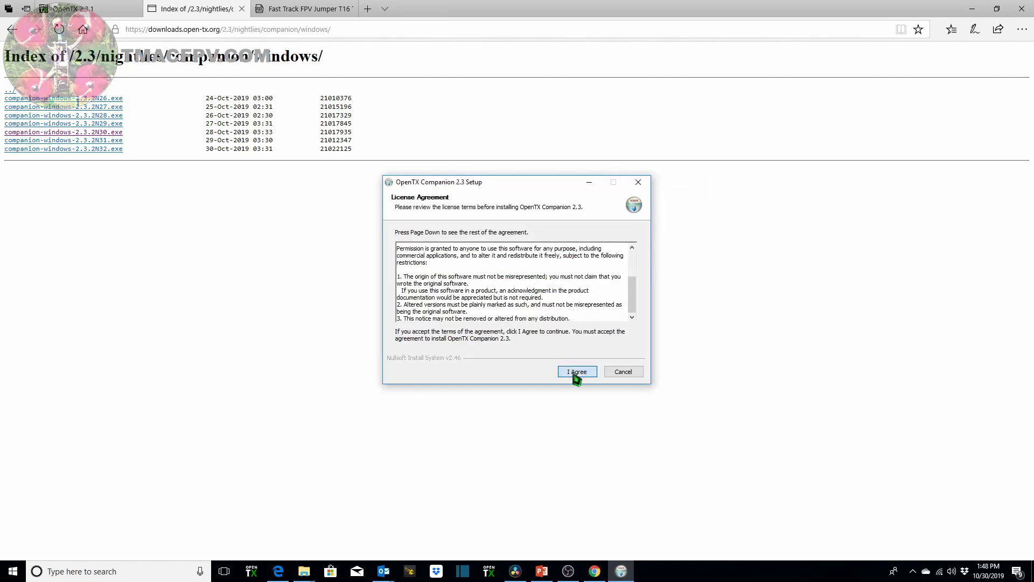
Step: Accept the license and install OpenTX Companion 2.3 with the default component and destination folder
{"action": "left_click", "coordinate": [576, 372]}
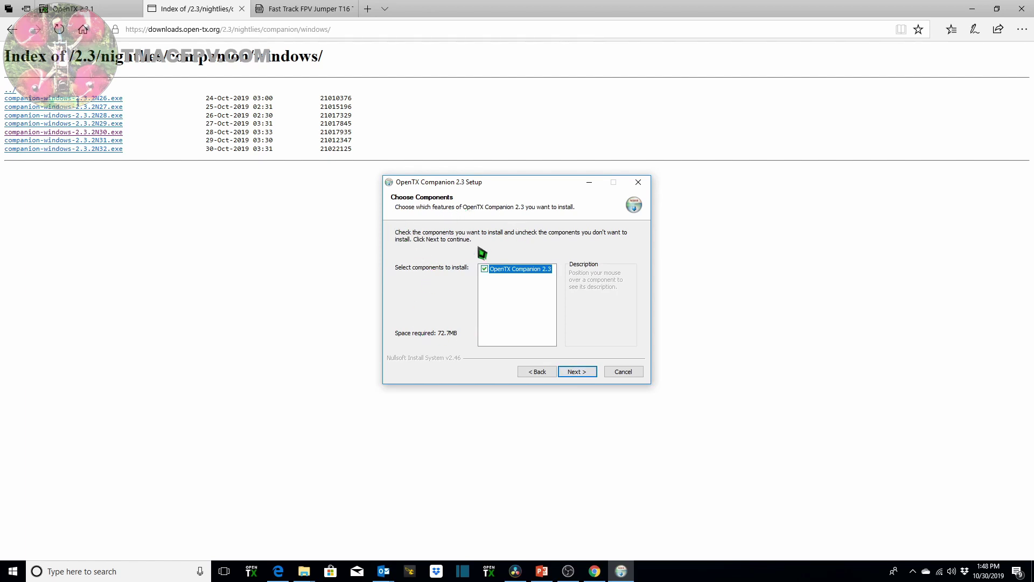
{"action": "left_click", "coordinate": [590, 373]}
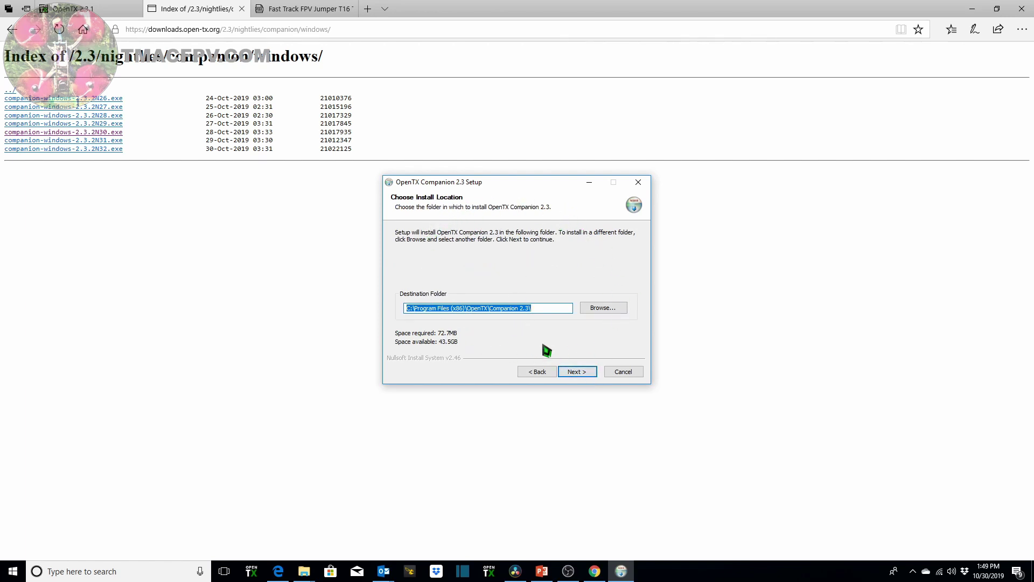
{"action": "left_click", "coordinate": [587, 373]}
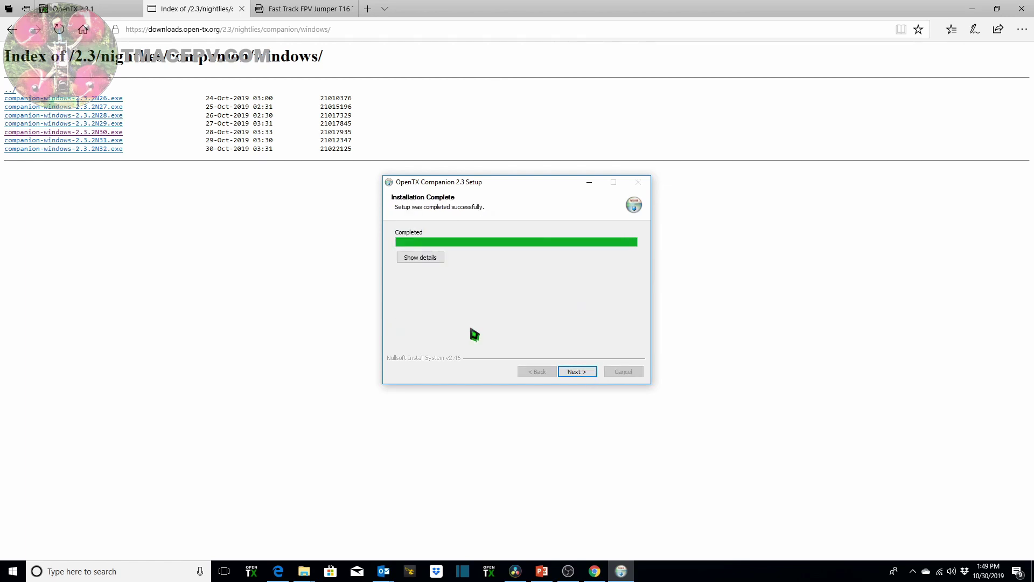
{"action": "left_click", "coordinate": [583, 372]}
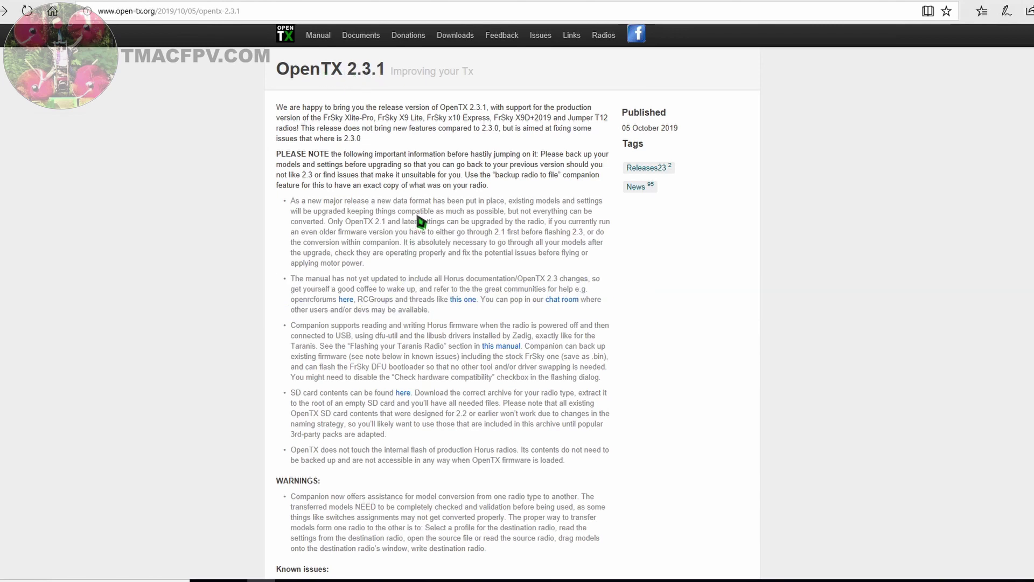
Step: Check the SD card content folders offered for the OpenTX 2.3.1 release, then return to the release page
{"action": "scroll", "coordinate": [421, 218], "scroll_direction": "down", "scroll_amount": 6}
{"action": "scroll", "coordinate": [423, 199], "scroll_direction": "down", "scroll_amount": 18}
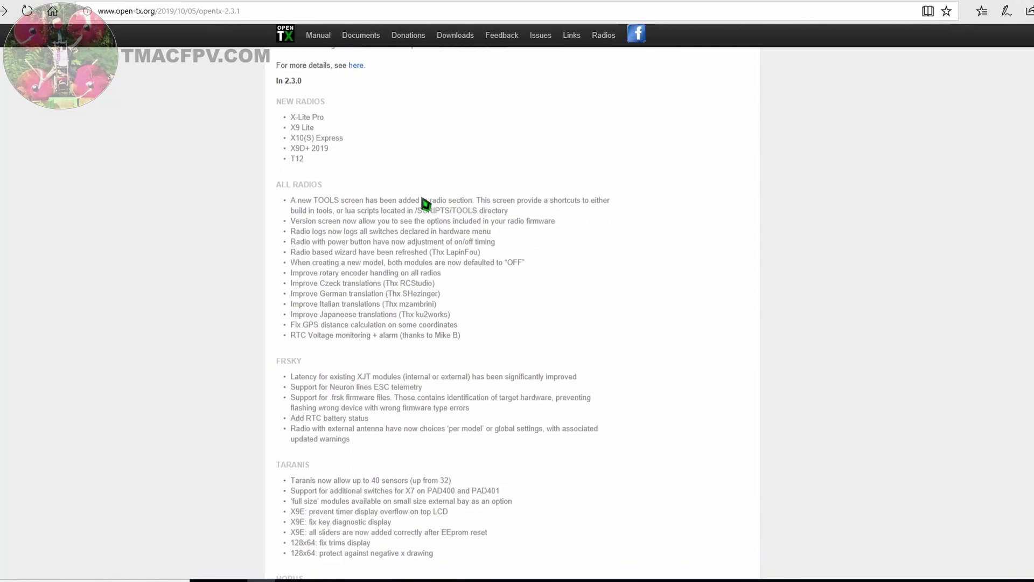
{"action": "scroll", "coordinate": [423, 203], "scroll_direction": "down", "scroll_amount": 6}
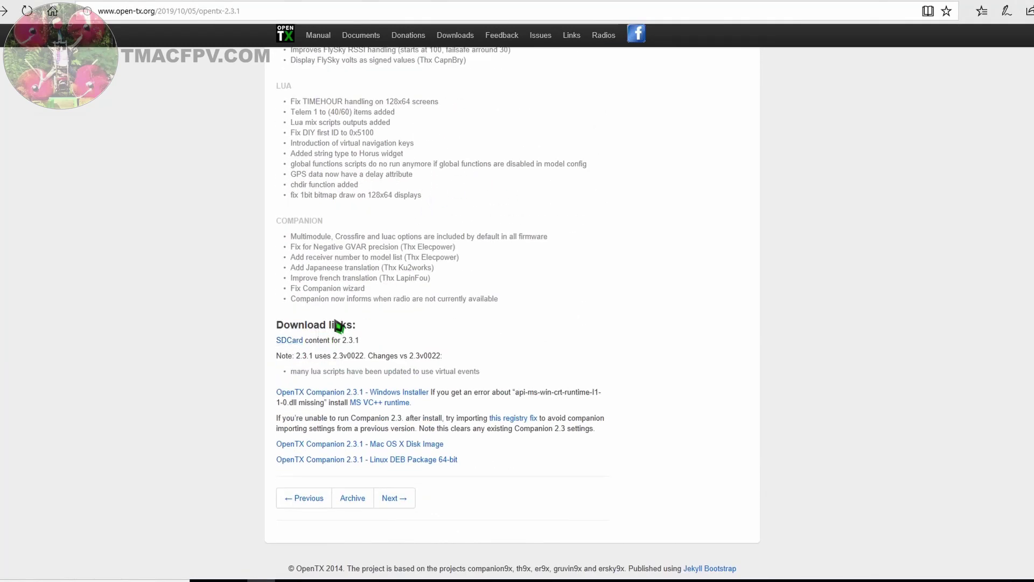
{"action": "left_click", "coordinate": [296, 344]}
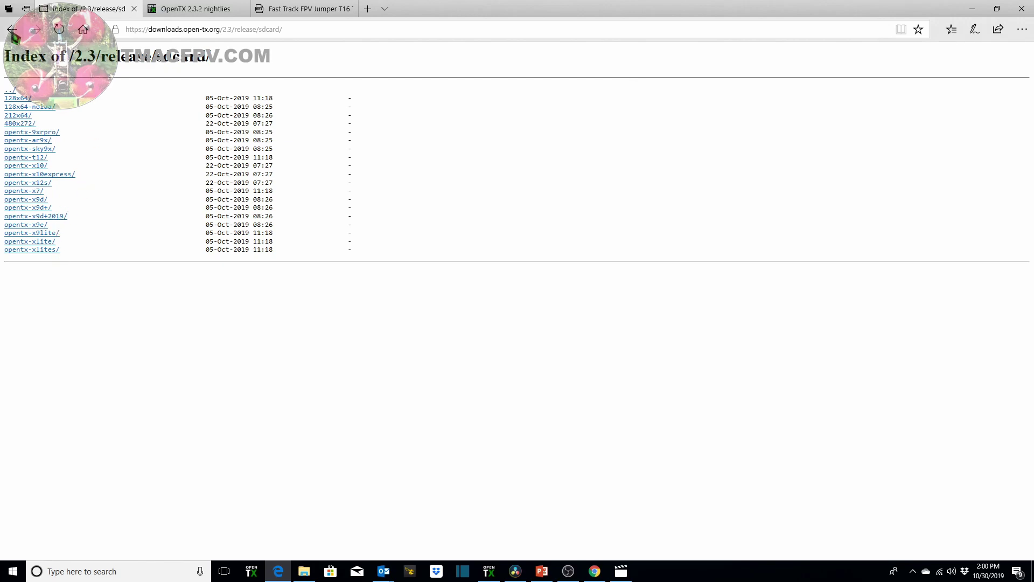
{"action": "left_click", "coordinate": [12, 29]}
{"action": "scroll", "coordinate": [351, 162], "scroll_direction": "up", "scroll_amount": 15}
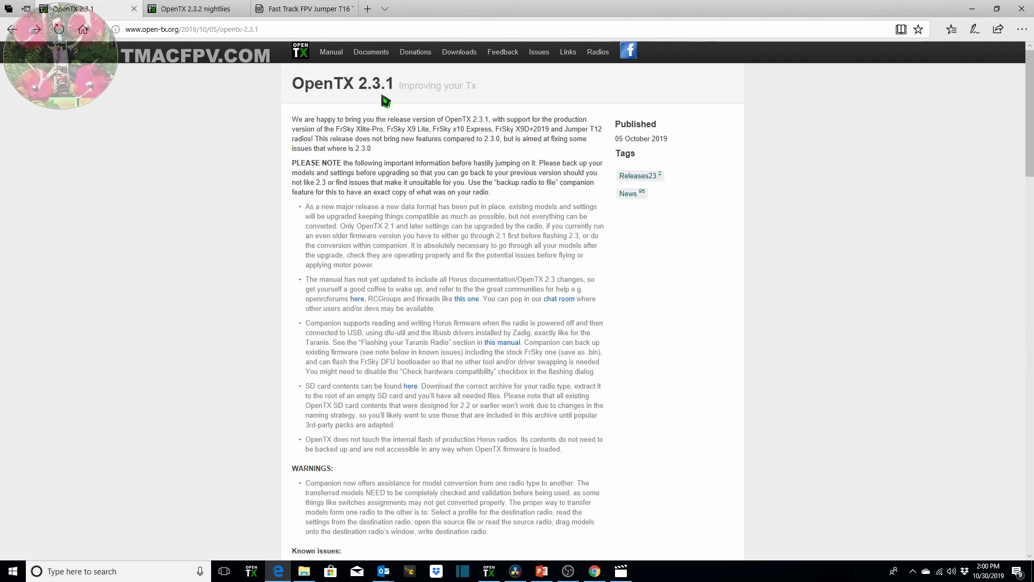
Step: Save sdcard-jumper-t16-2.3V0023.zip from the SD card content of the OpenTX 2.3.2 nightlies page and show the downloads list
{"action": "left_click", "coordinate": [194, 8]}
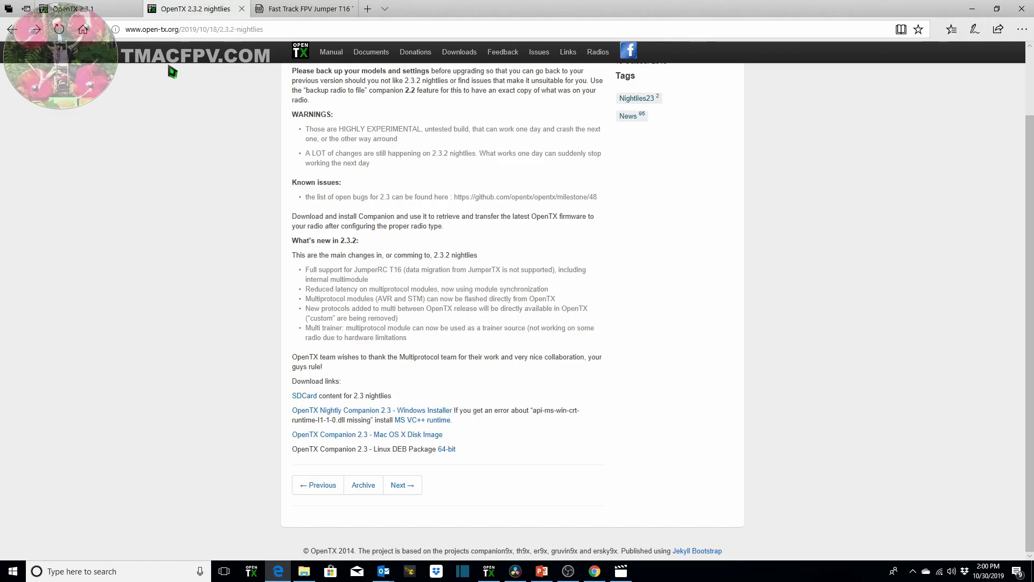
{"action": "scroll", "coordinate": [294, 90], "scroll_direction": "up", "scroll_amount": 3}
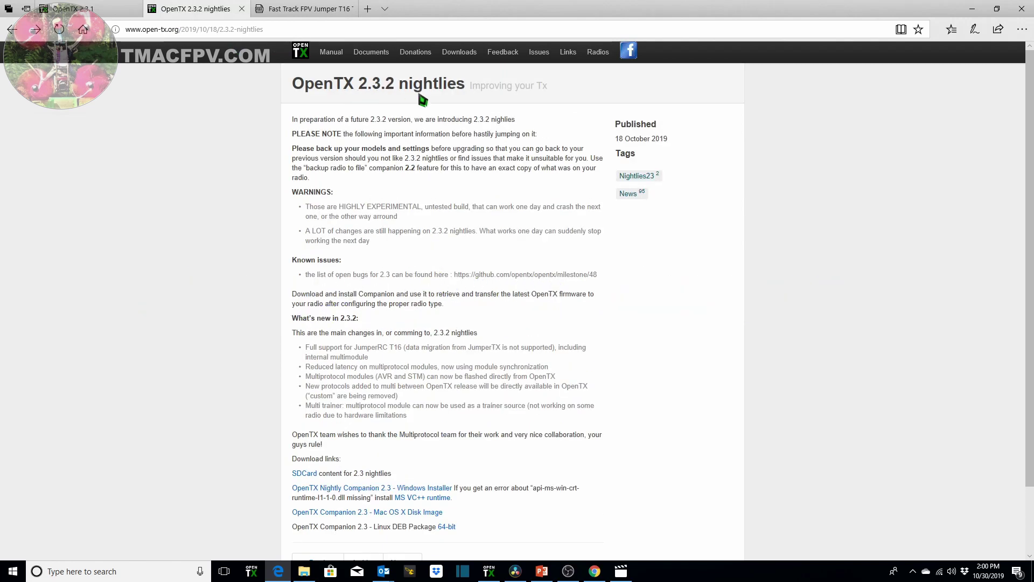
{"action": "scroll", "coordinate": [422, 129], "scroll_direction": "down", "scroll_amount": 1}
{"action": "scroll", "coordinate": [431, 151], "scroll_direction": "down", "scroll_amount": 2}
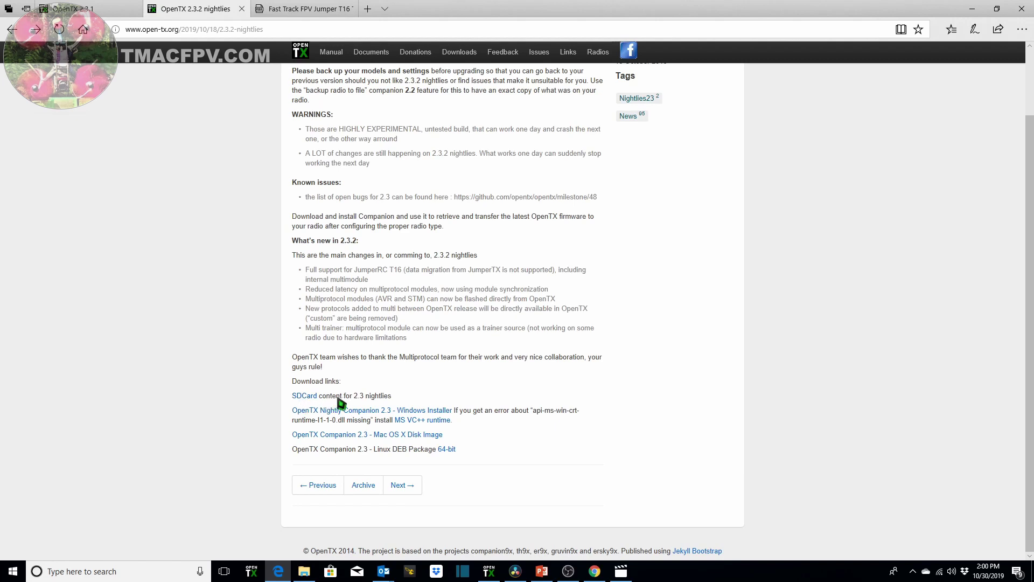
{"action": "left_click", "coordinate": [309, 398]}
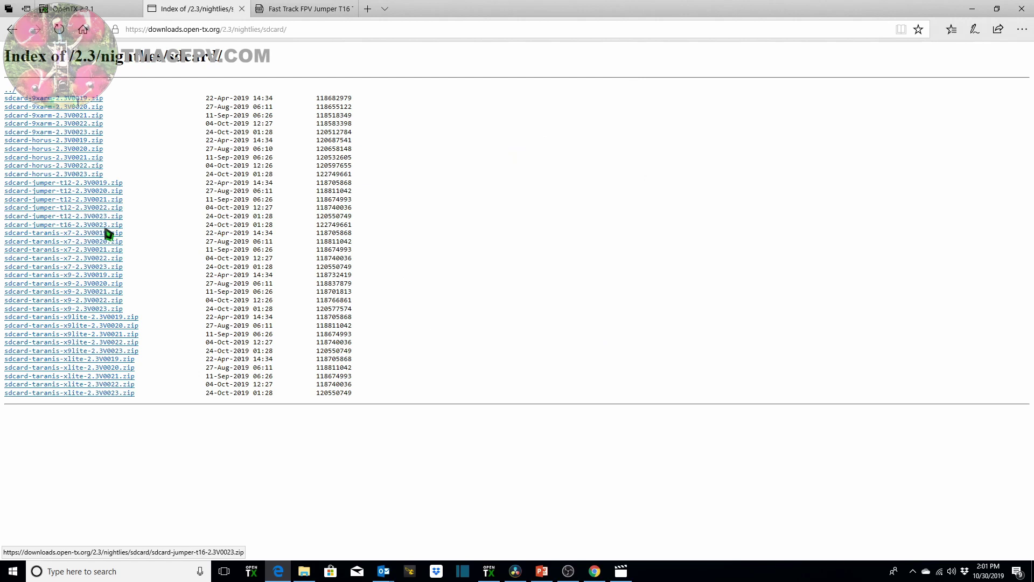
{"action": "left_click", "coordinate": [104, 226]}
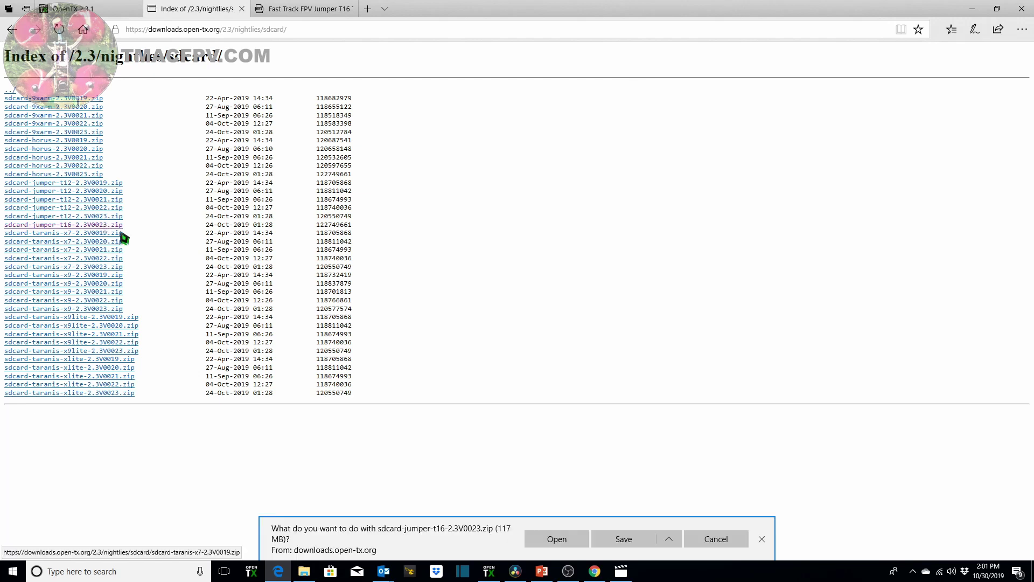
{"action": "left_click", "coordinate": [623, 539]}
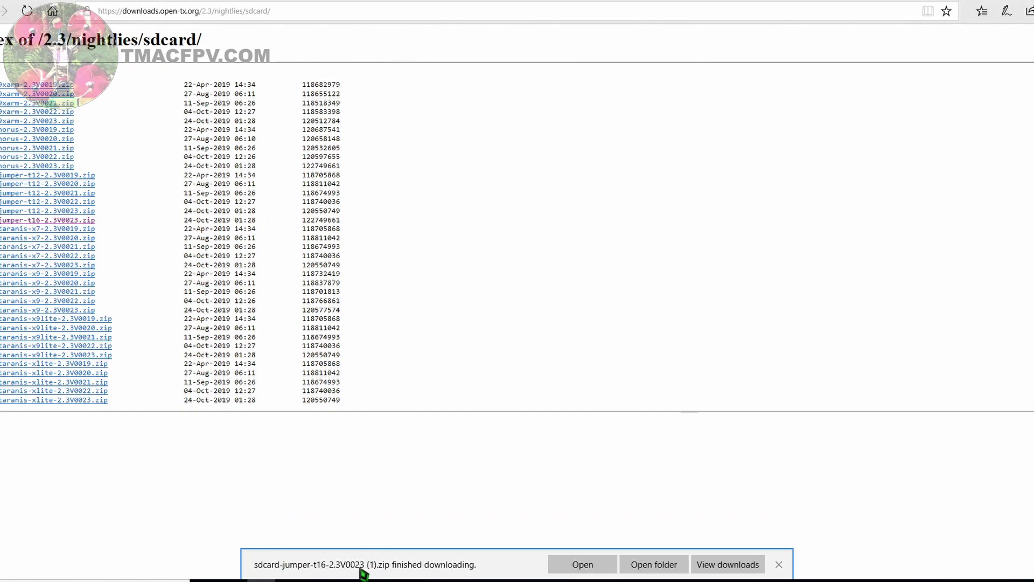
{"action": "left_click", "coordinate": [735, 564]}
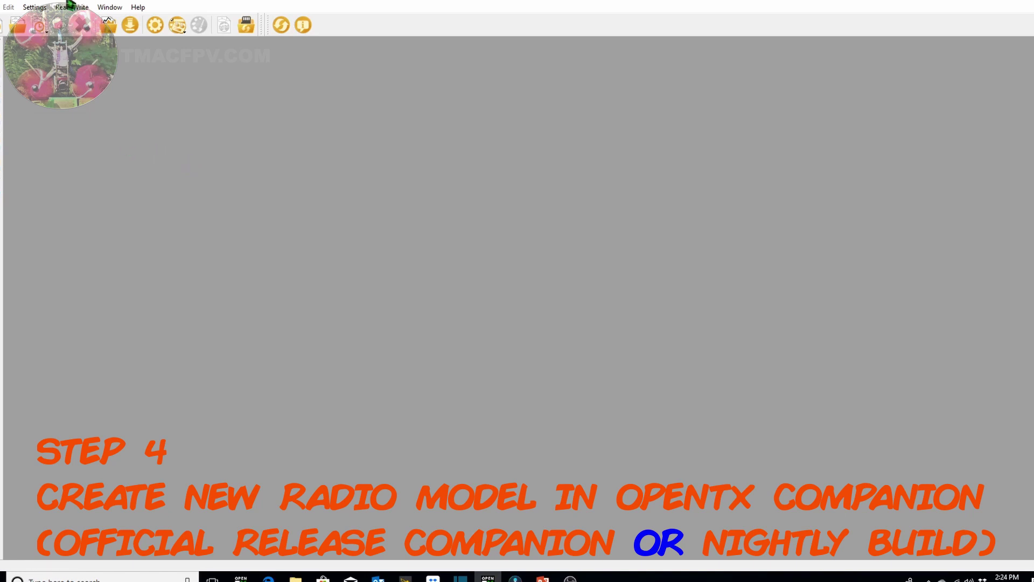
Step: Open the application settings and define the radio profile Jumper T16 with radio type Jumper T16 / T16+
{"action": "left_click", "coordinate": [40, 11]}
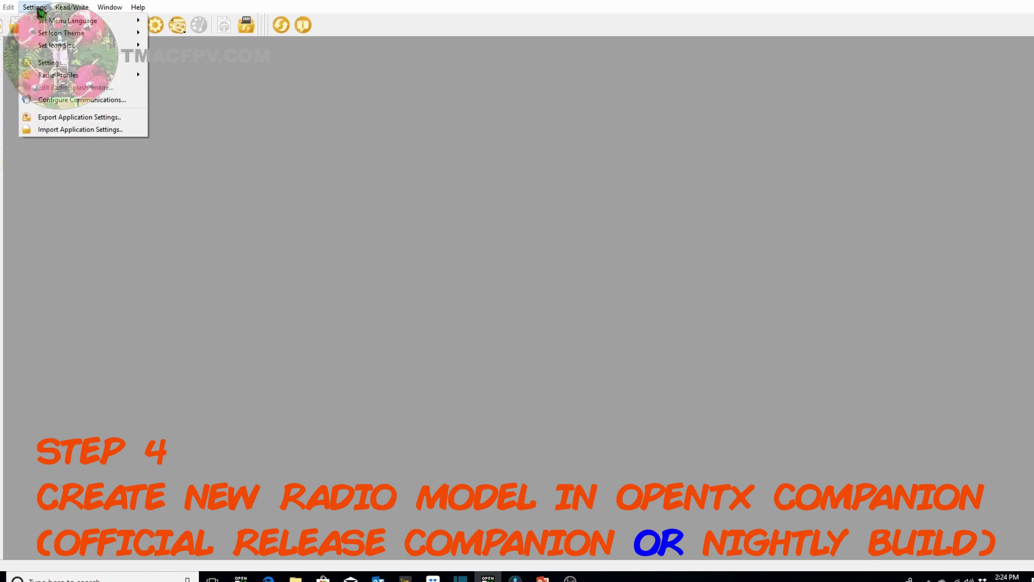
{"action": "left_click", "coordinate": [49, 63]}
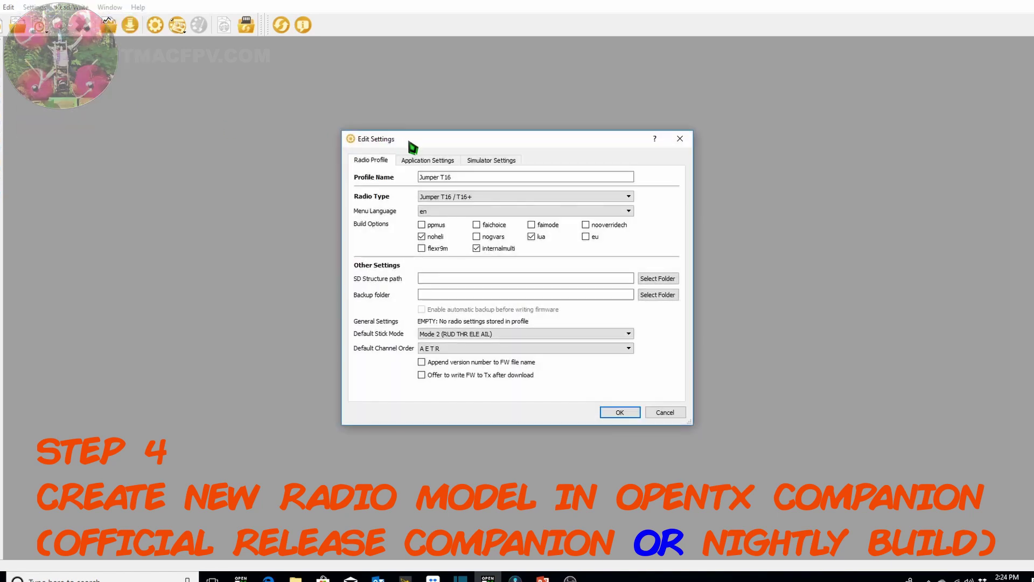
{"action": "left_click", "coordinate": [455, 179]}
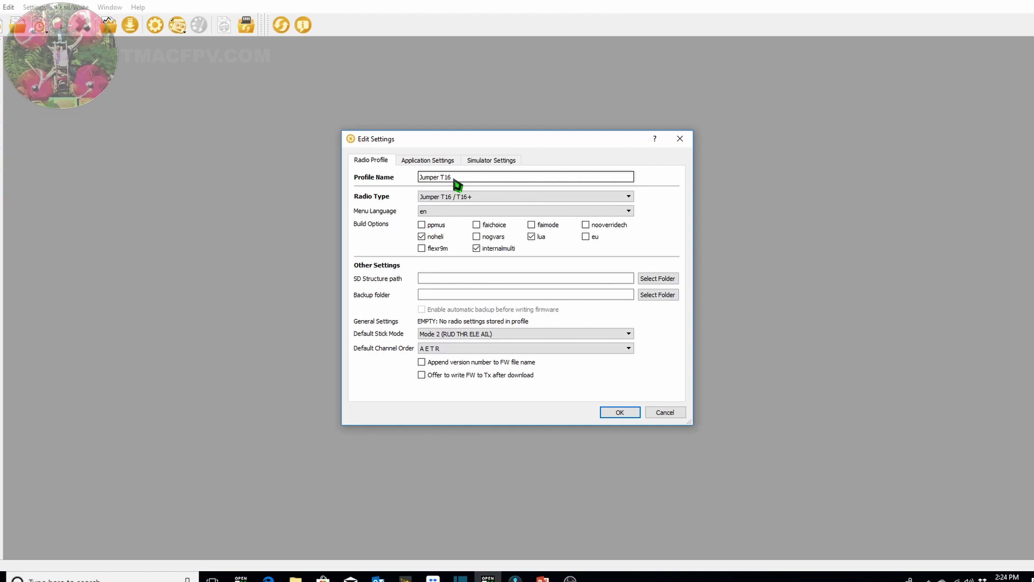
{"action": "left_click", "coordinate": [481, 197]}
{"action": "scroll", "coordinate": [473, 229], "scroll_direction": "up", "scroll_amount": 2}
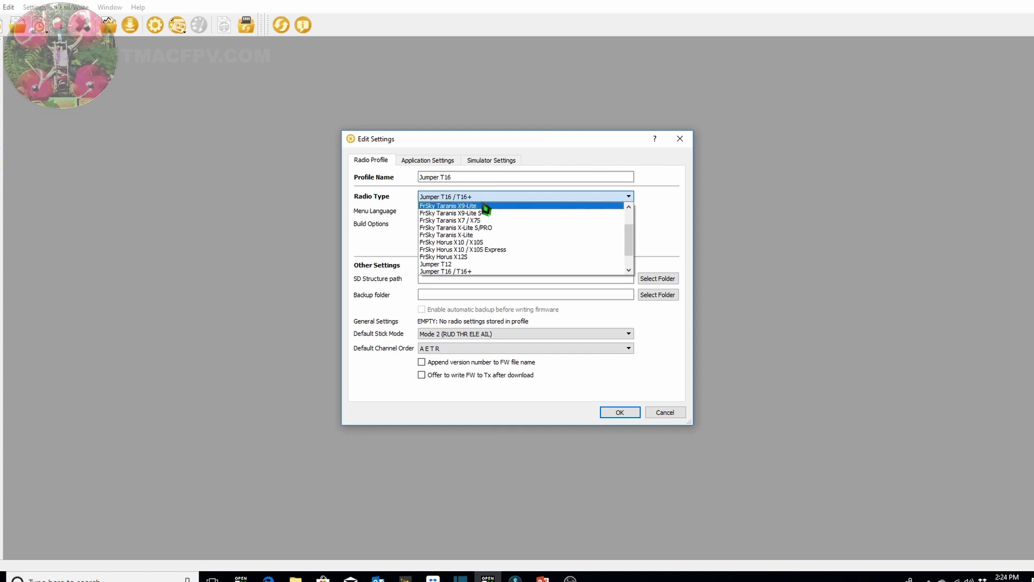
{"action": "left_click", "coordinate": [465, 272]}
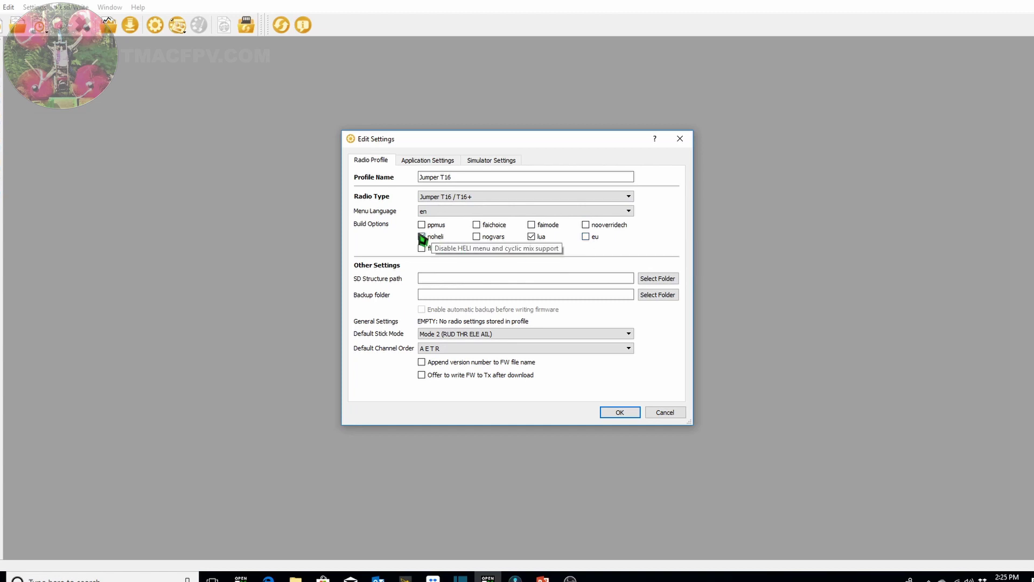
Step: Use build options noheli, lua and internalmulti, default stick mode Mode 2 (RUD THR ELE AIL) and default channel order AETR for the profile
{"action": "left_click", "coordinate": [533, 238]}
{"action": "left_click", "coordinate": [477, 249]}
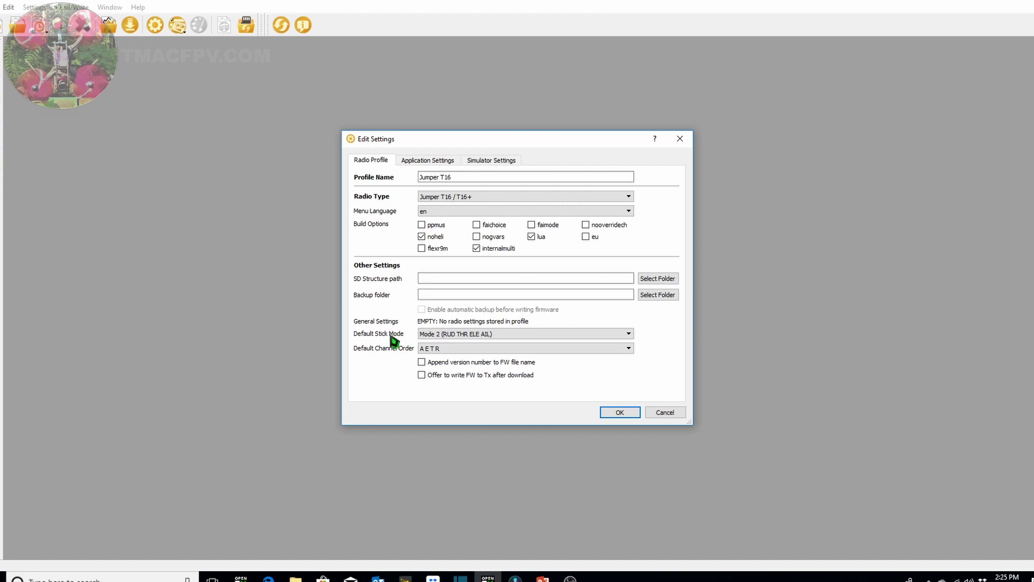
{"action": "left_click", "coordinate": [458, 335]}
{"action": "left_click", "coordinate": [388, 363]}
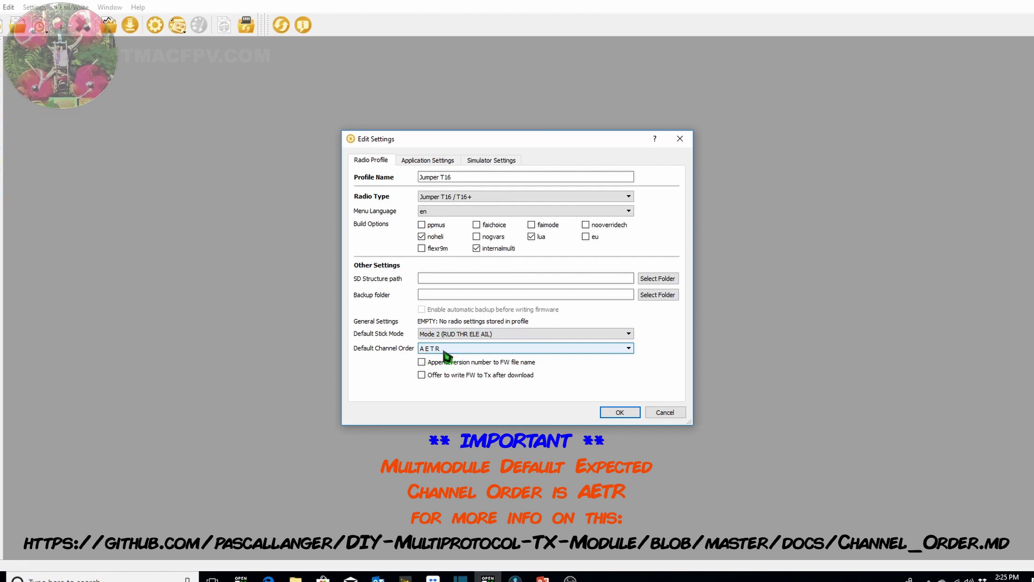
{"action": "left_click", "coordinate": [447, 354]}
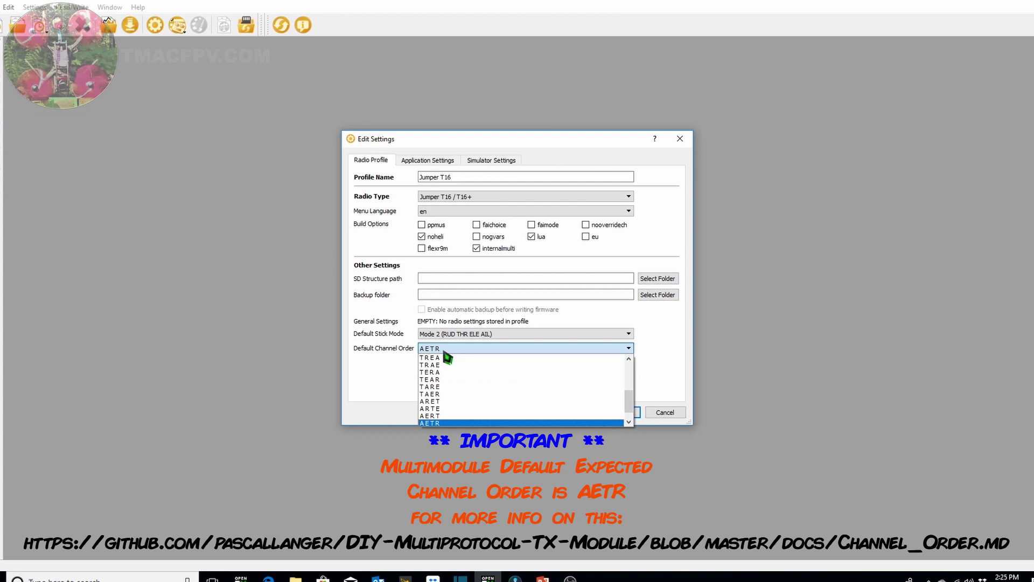
{"action": "left_click", "coordinate": [439, 422]}
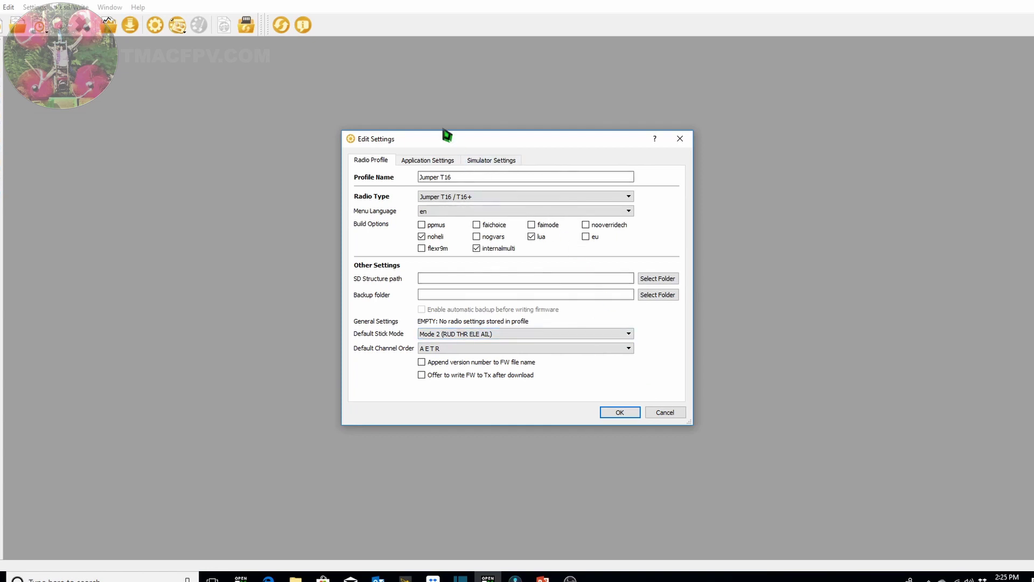
Step: Set the application's release channel to Nightly builds (unstable) and save the settings
{"action": "left_click", "coordinate": [423, 161]}
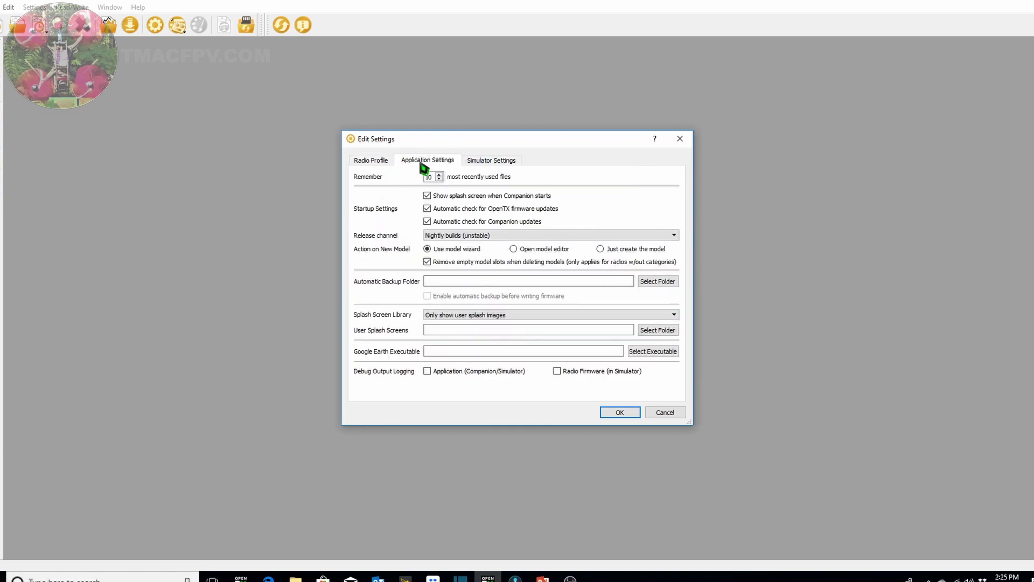
{"action": "left_click", "coordinate": [527, 235]}
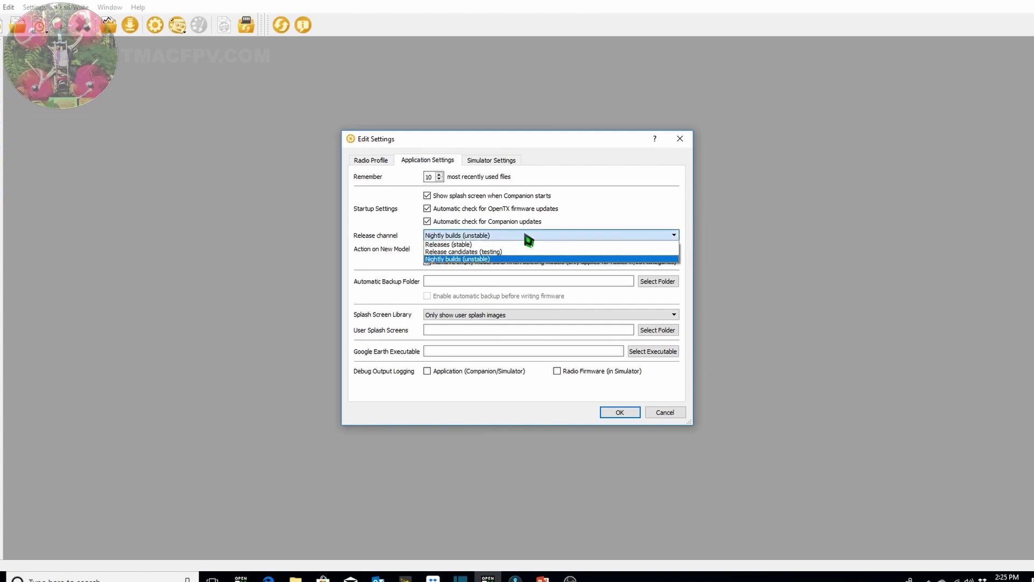
{"action": "left_click", "coordinate": [462, 260]}
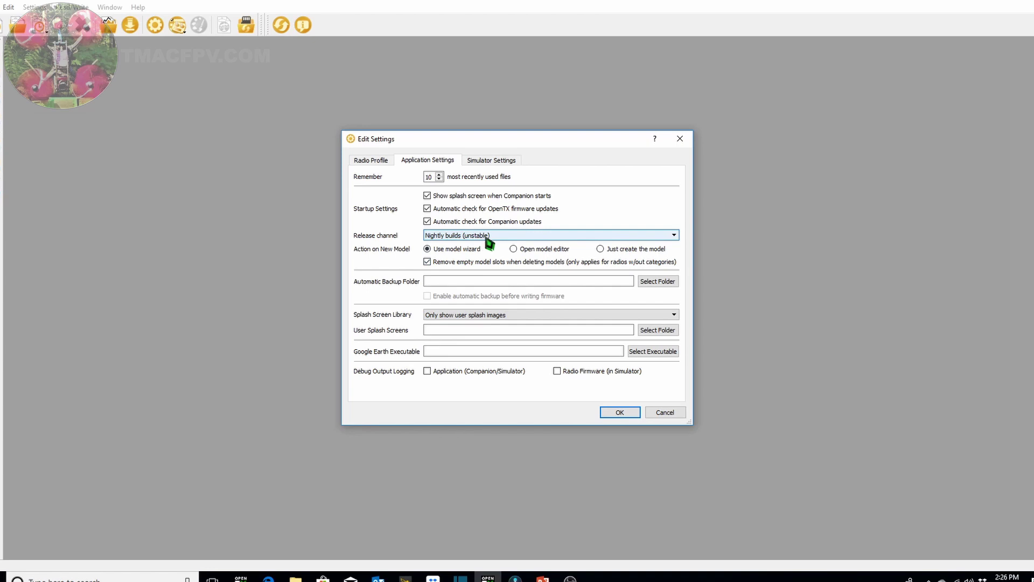
{"action": "left_click", "coordinate": [620, 415]}
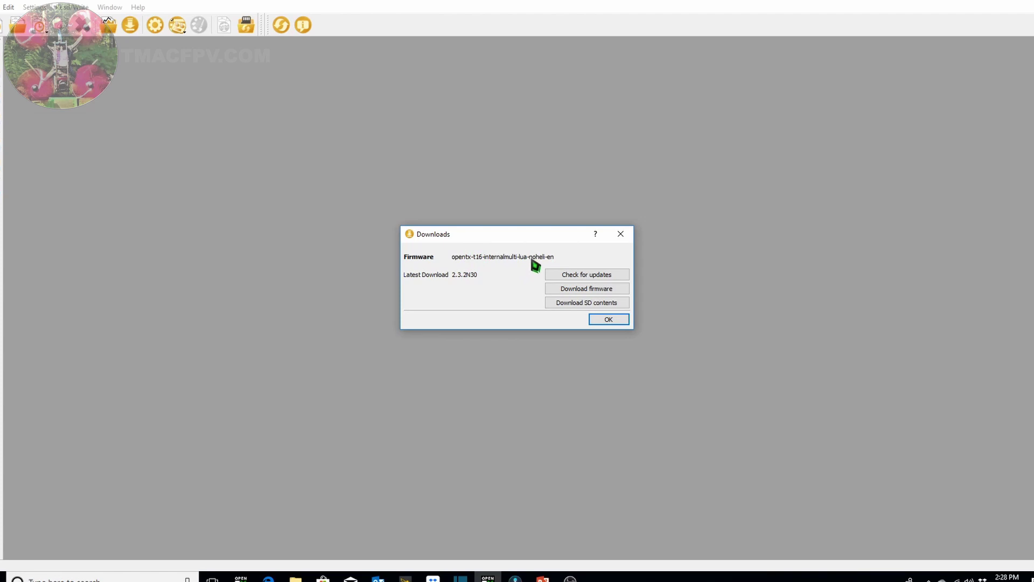
Step: Download the 2.3.2N30 firmware and write opentx-t16-internalmulti-lua-noheli-en.bin to the radio with the hardware compatibility check enabled
{"action": "left_click", "coordinate": [576, 291]}
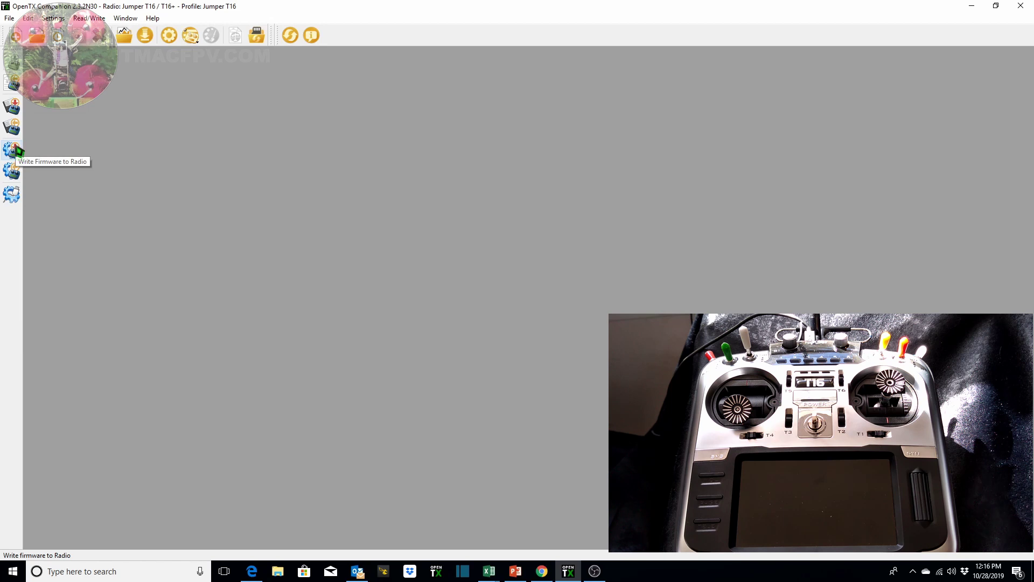
{"action": "left_click", "coordinate": [17, 149]}
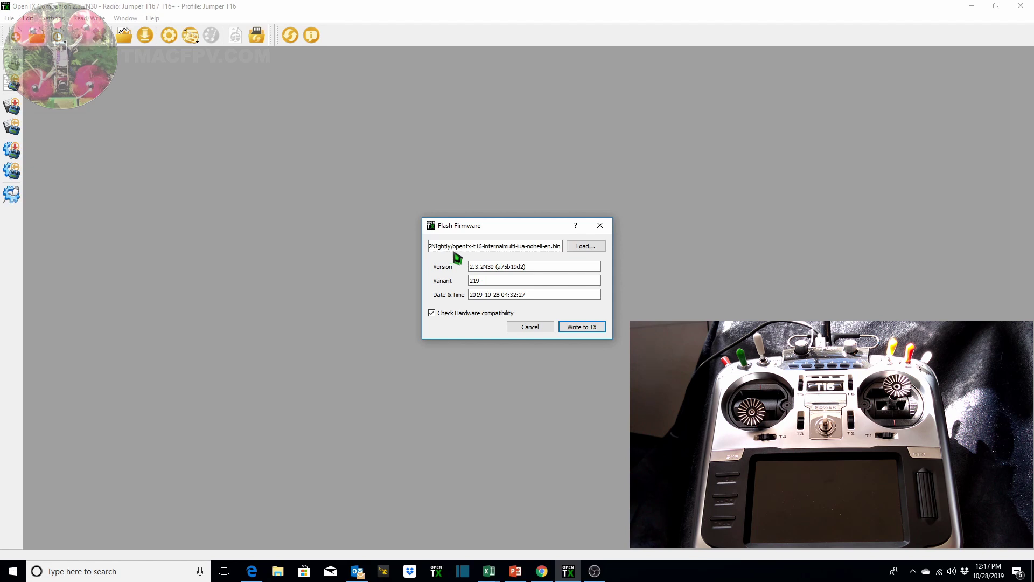
{"action": "left_click", "coordinate": [581, 330]}
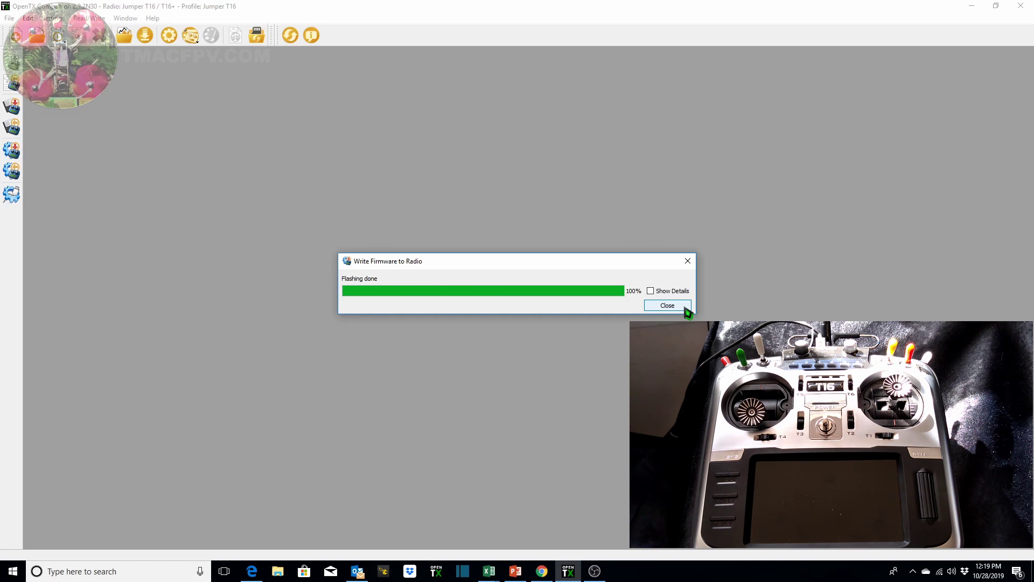
{"action": "left_click", "coordinate": [686, 308]}
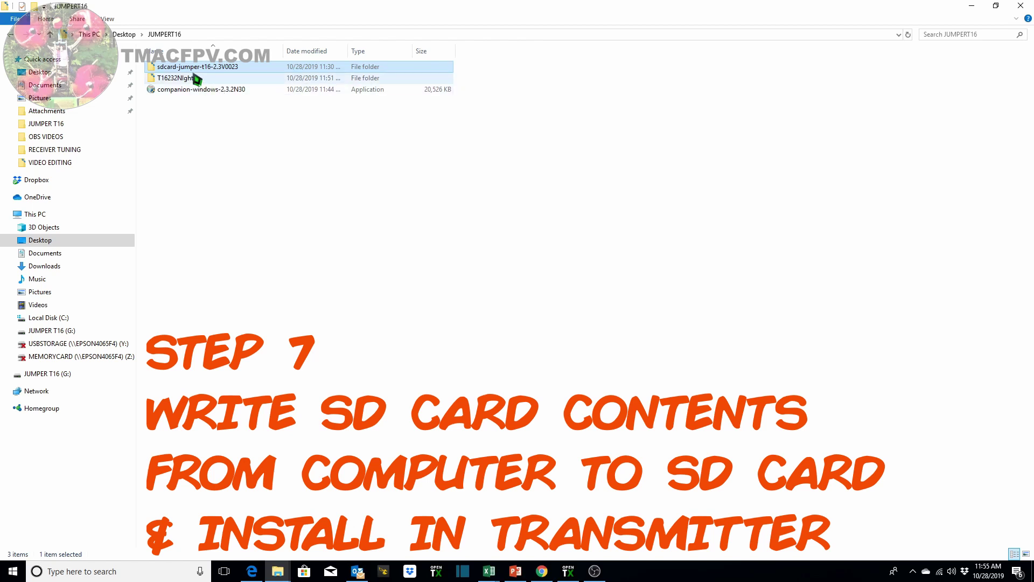
Step: Copy everything in the sdcard-jumper-t16-2.3V0023 folder, from FIRMWARE to opentx.sdcard.version, to the JUMPER T16 (G:) drive
{"action": "double_click", "coordinate": [166, 71]}
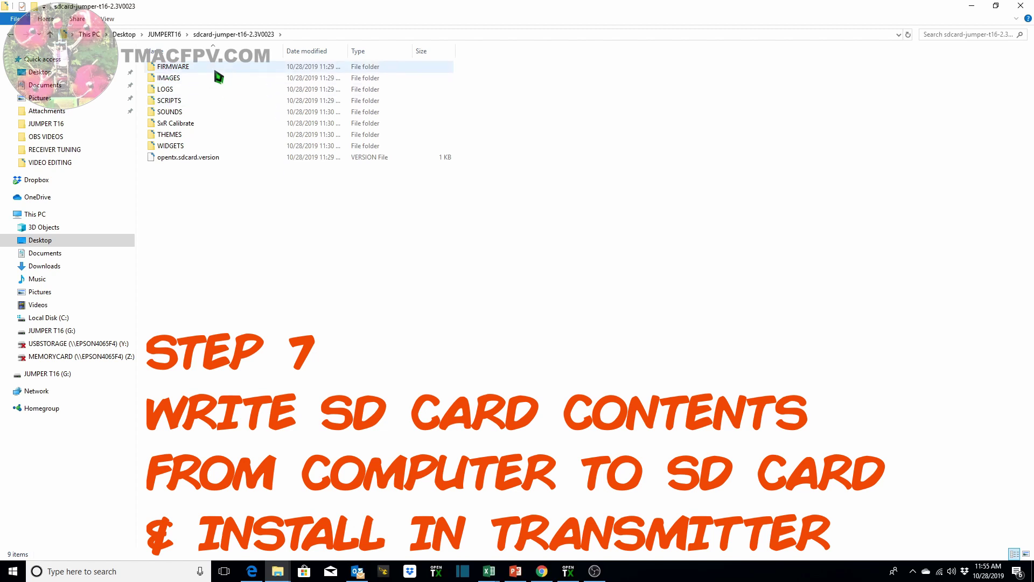
{"action": "left_click", "coordinate": [178, 69]}
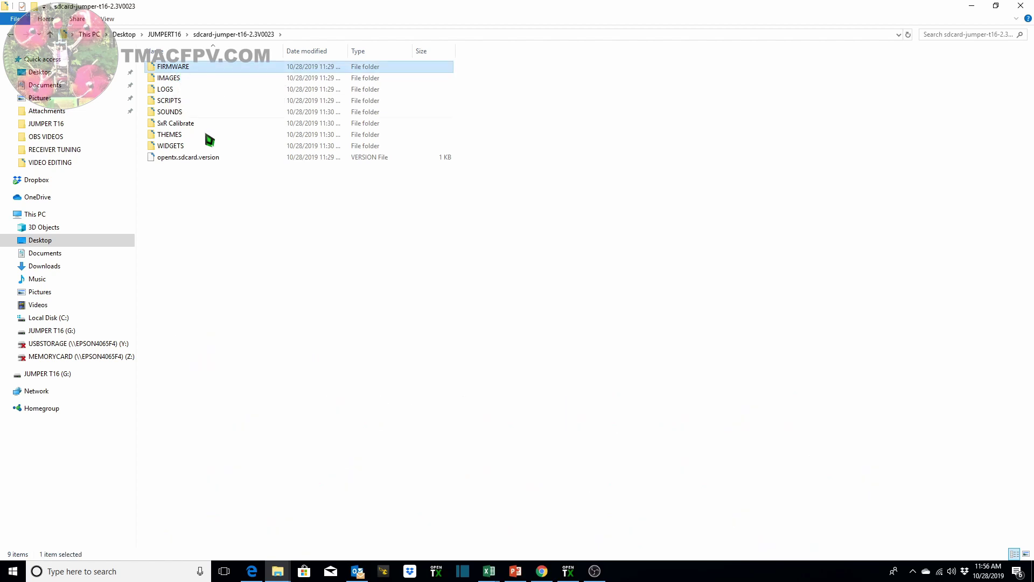
{"action": "left_click", "coordinate": [196, 159], "text": "shift"}
{"action": "right_click", "coordinate": [197, 160]}
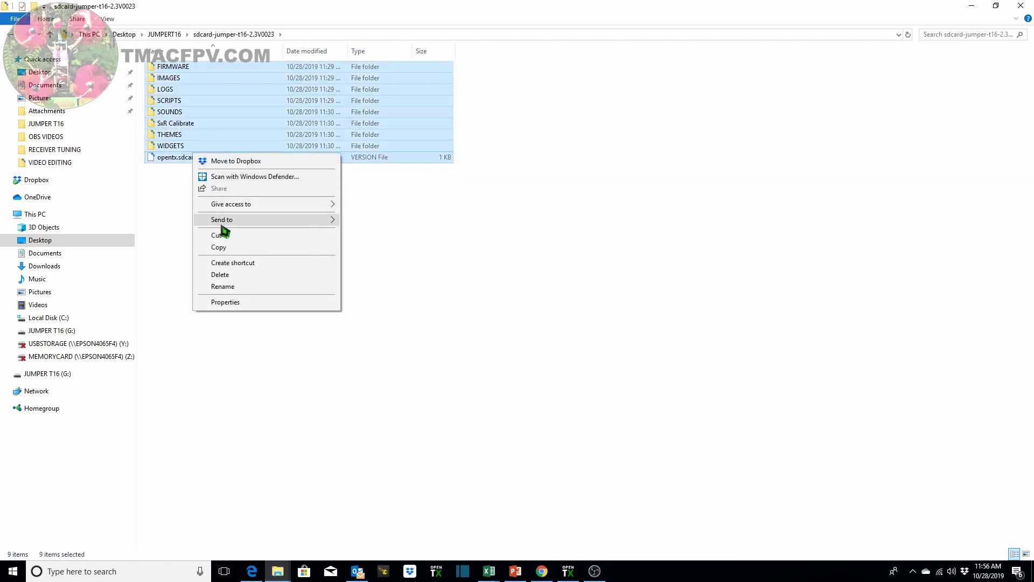
{"action": "left_click", "coordinate": [221, 247]}
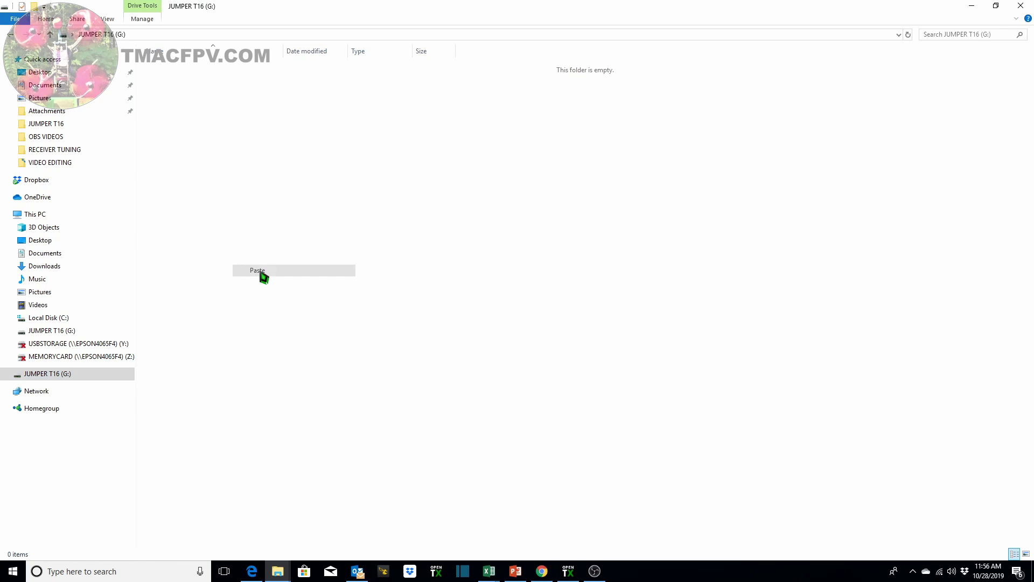
{"action": "left_click", "coordinate": [260, 270]}
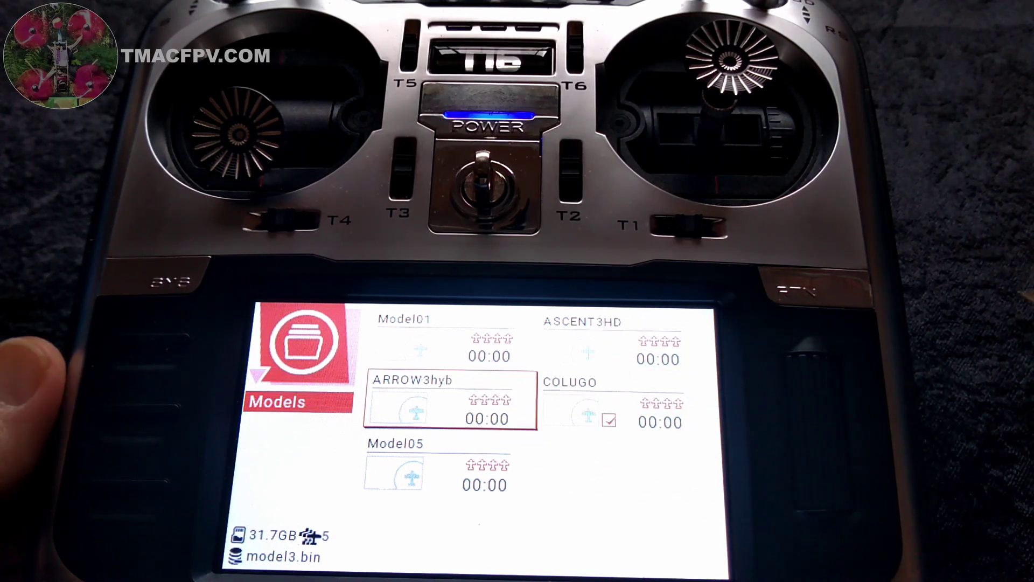
{"action": "left_click", "coordinate": [613, 404]}
{"action": "left_click", "coordinate": [447, 464]}
{"action": "left_click", "coordinate": [808, 291]}
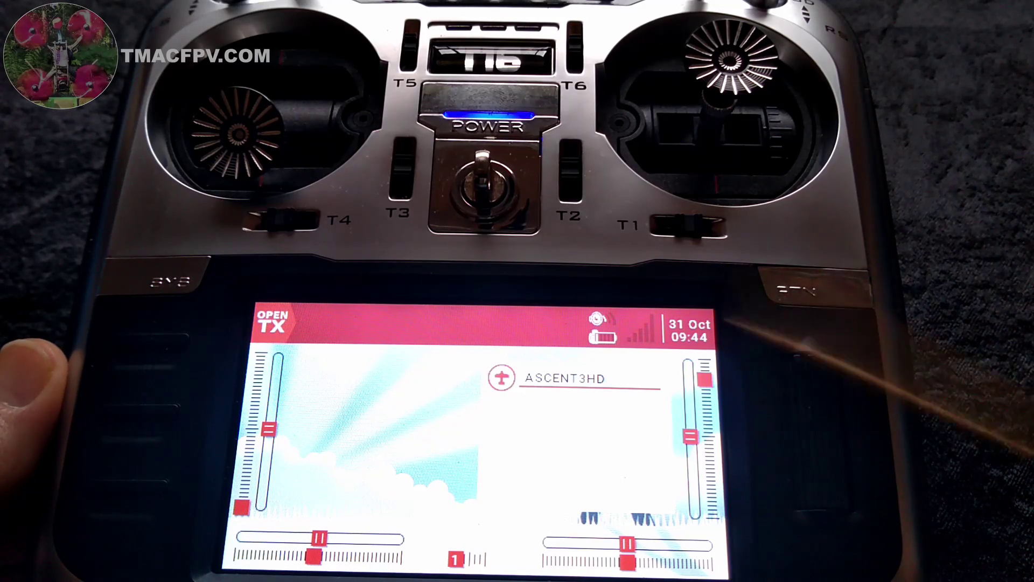